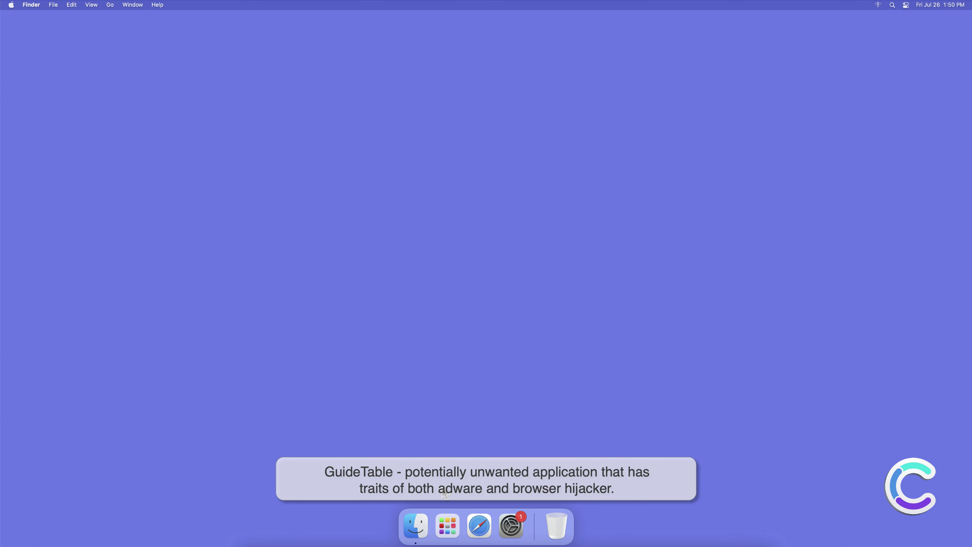
- Open the Applications folder in Finder to confirm GuideTable is installed, then close the window
click(417, 524)
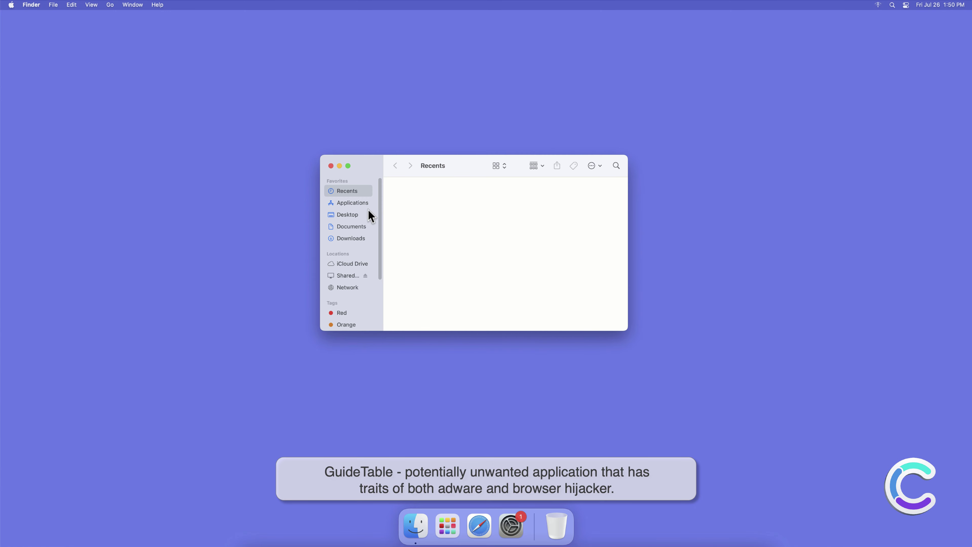
click(353, 203)
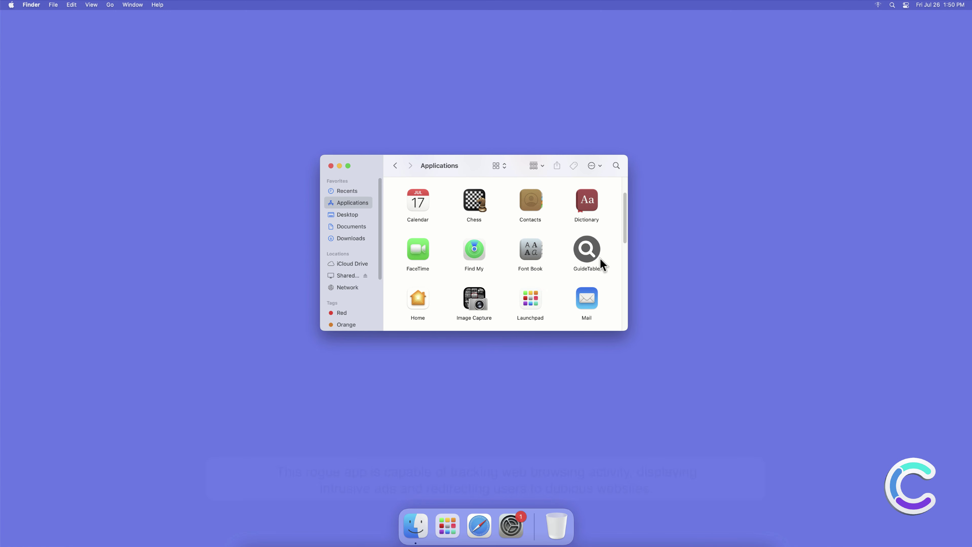
click(331, 166)
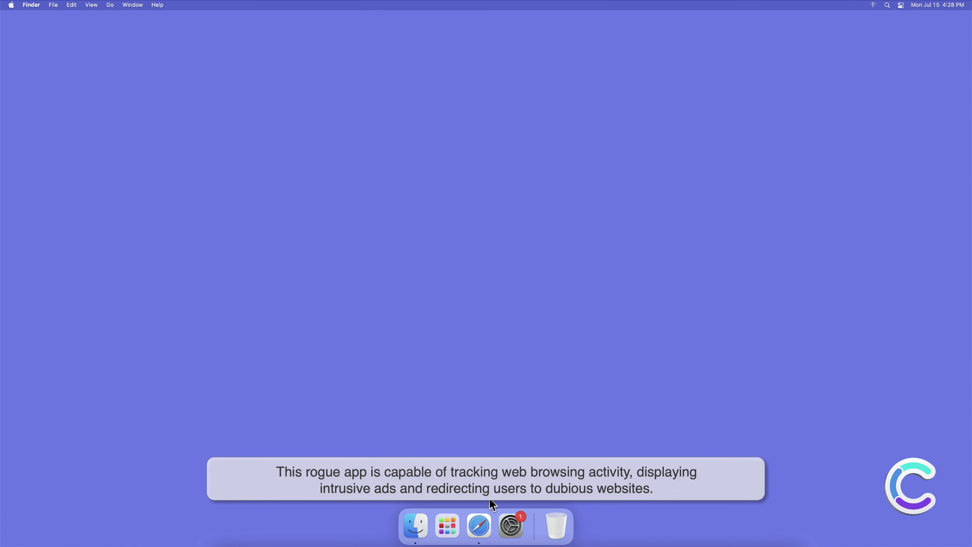
- Launch Safari and open Preferences to view the GuideTable 1.0 extension and its permissions
click(480, 526)
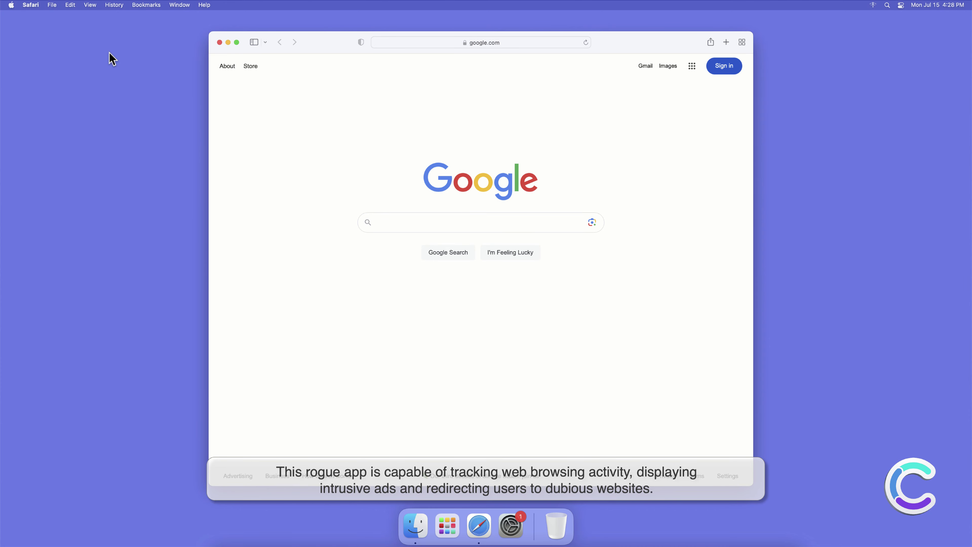
click(31, 5)
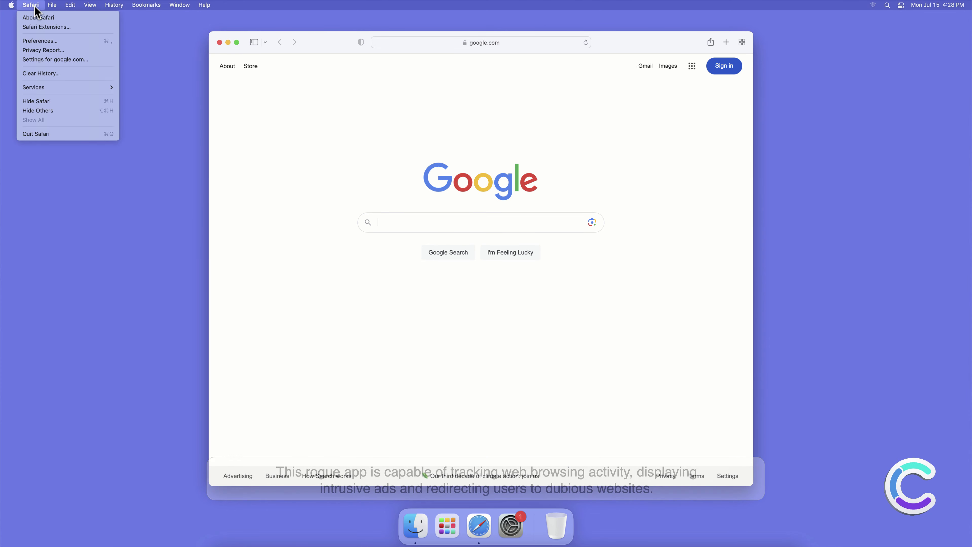
click(38, 42)
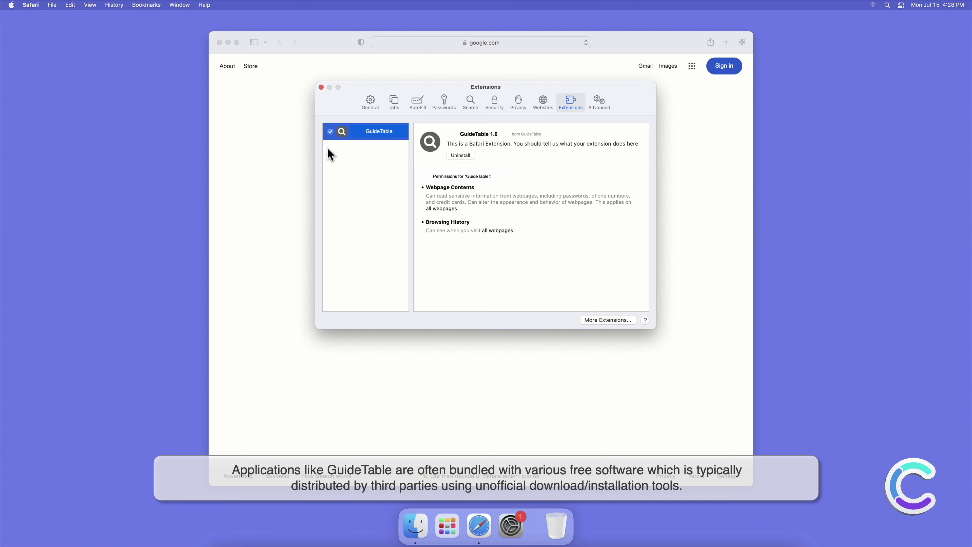
- Close the extension settings and search 'search engine test' from the address bar
click(321, 87)
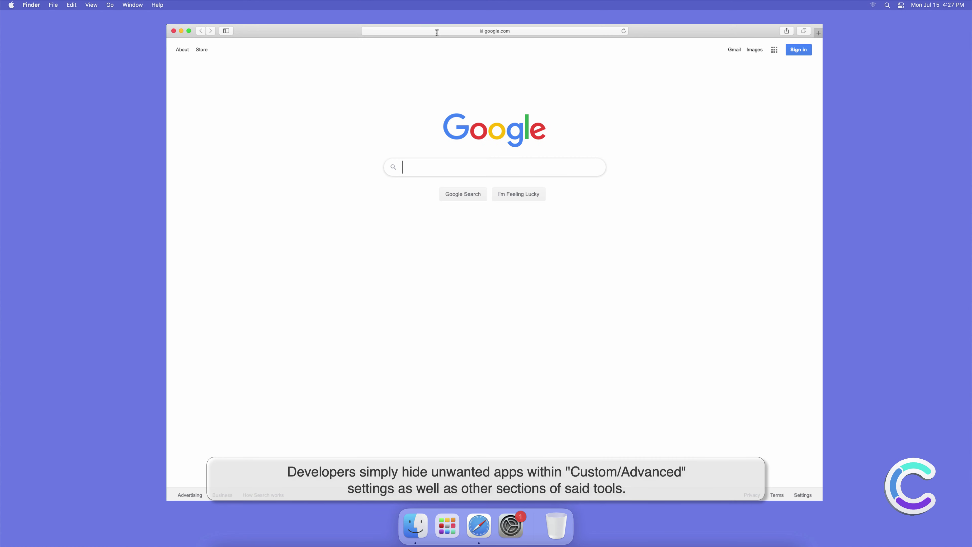
click(385, 30)
text(search engine test)
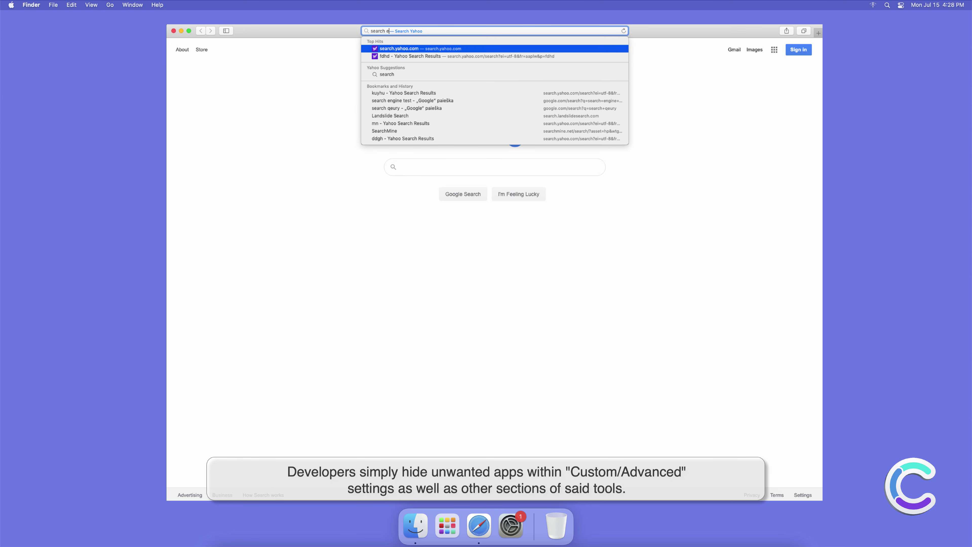
key(Return)
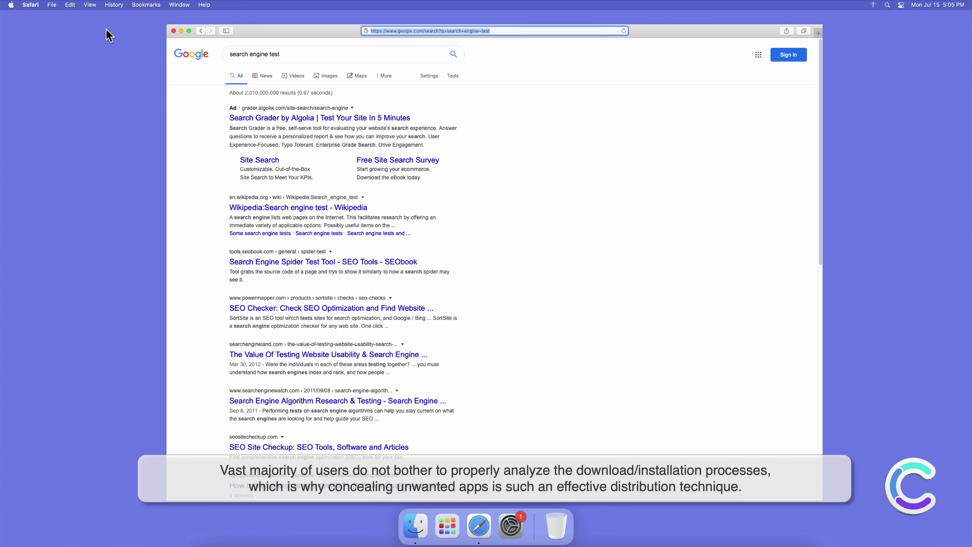
- In Safari's Search preferences, keep Yahoo as the default search engine and close the window
click(32, 5)
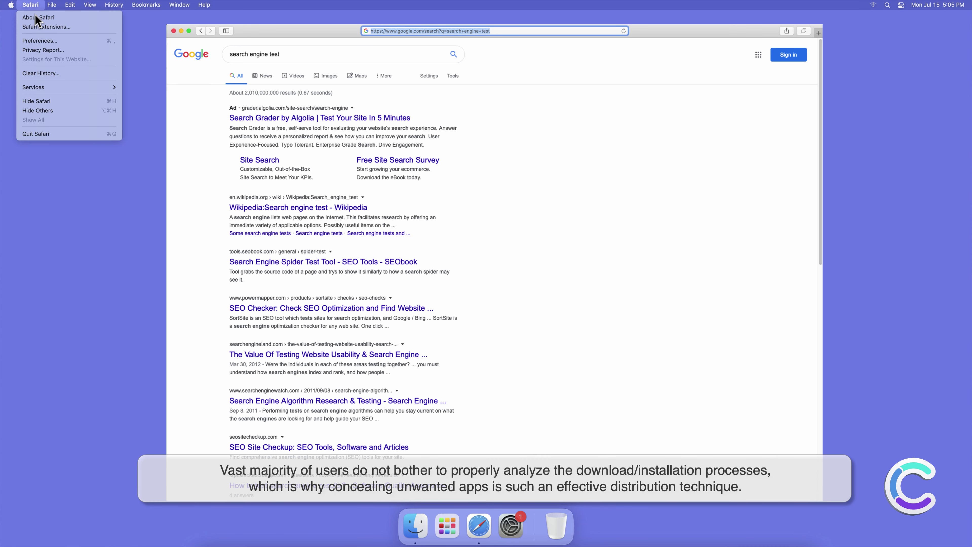
click(35, 41)
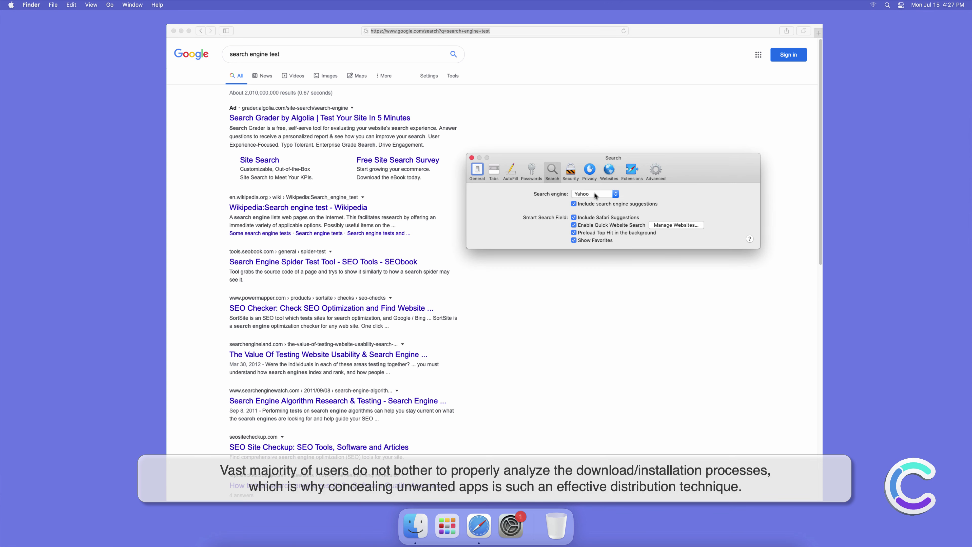
click(595, 195)
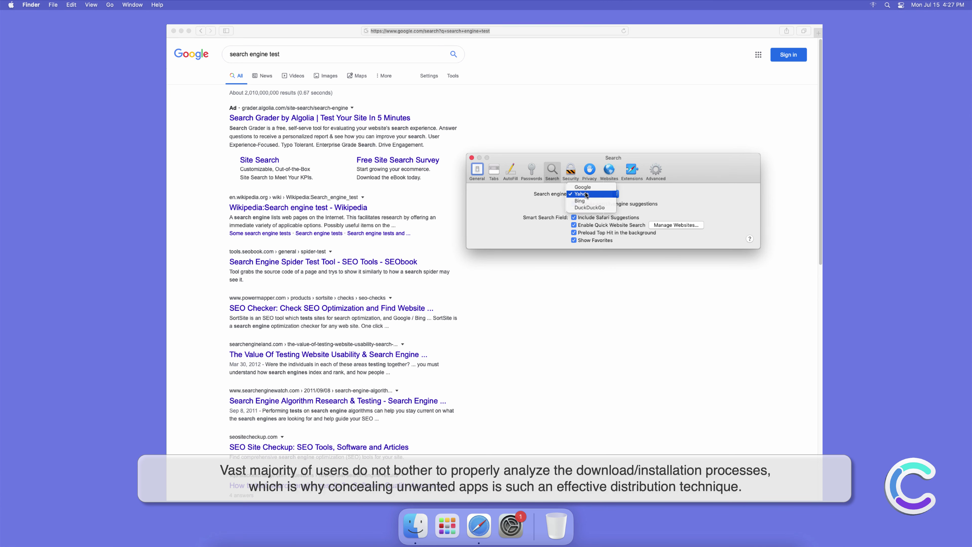
click(586, 195)
click(472, 158)
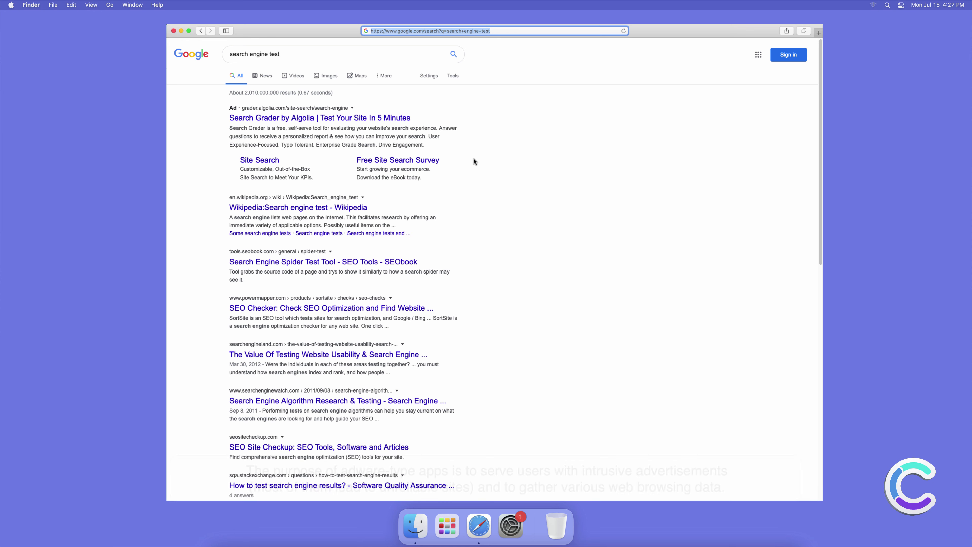
- Search 'testing search engine' from the address bar of a new tab
click(818, 32)
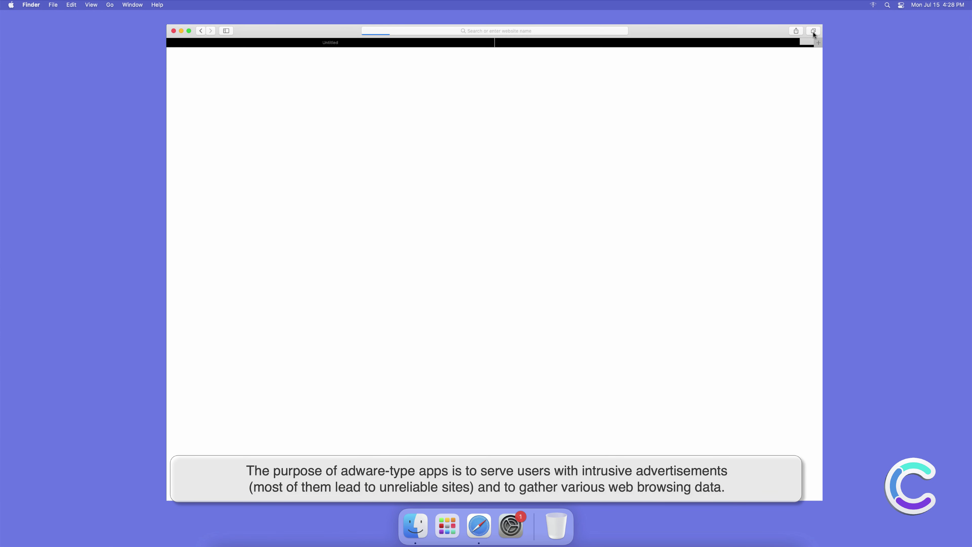
click(545, 31)
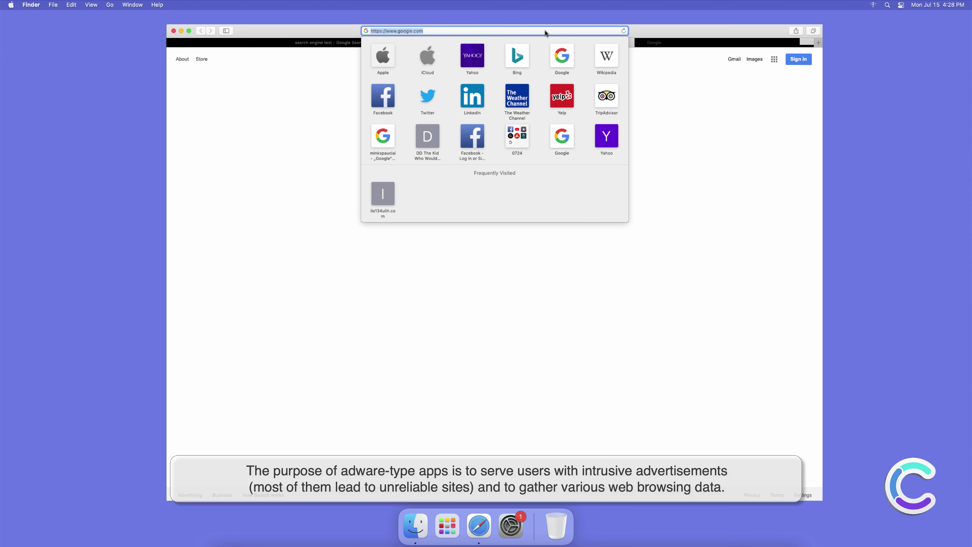
text(testing)
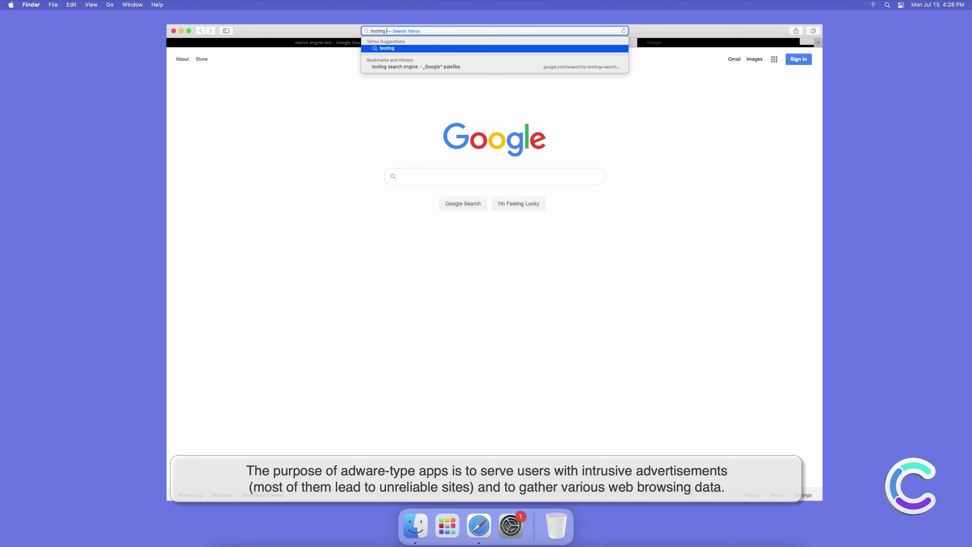
text( search)
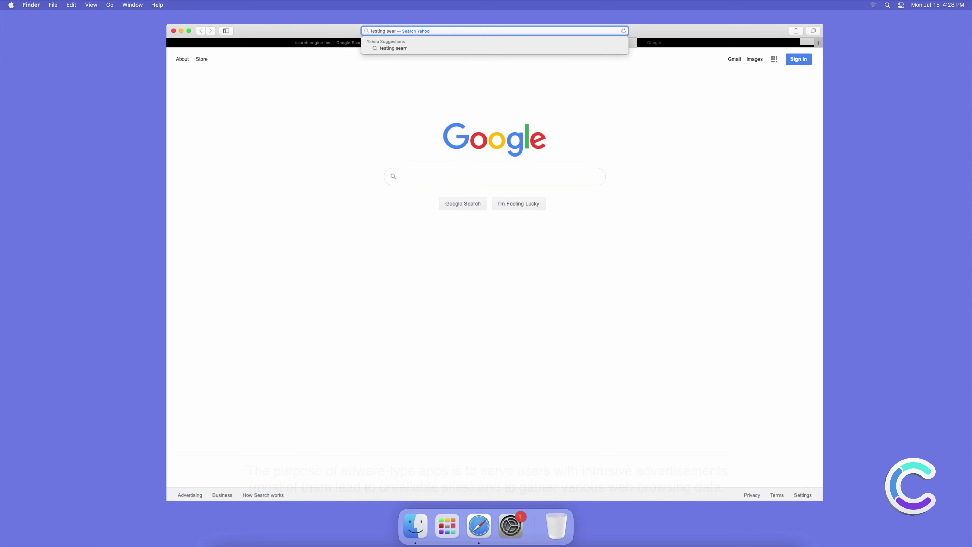
text( engine)
key(Return)
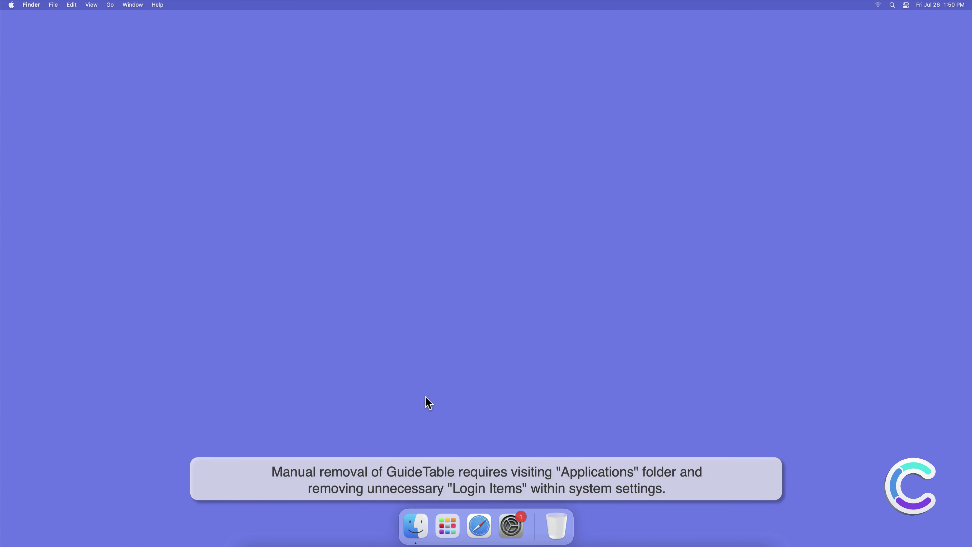
- Move GuideTable from Applications to the Trash through its context menu, then close Finder
click(414, 523)
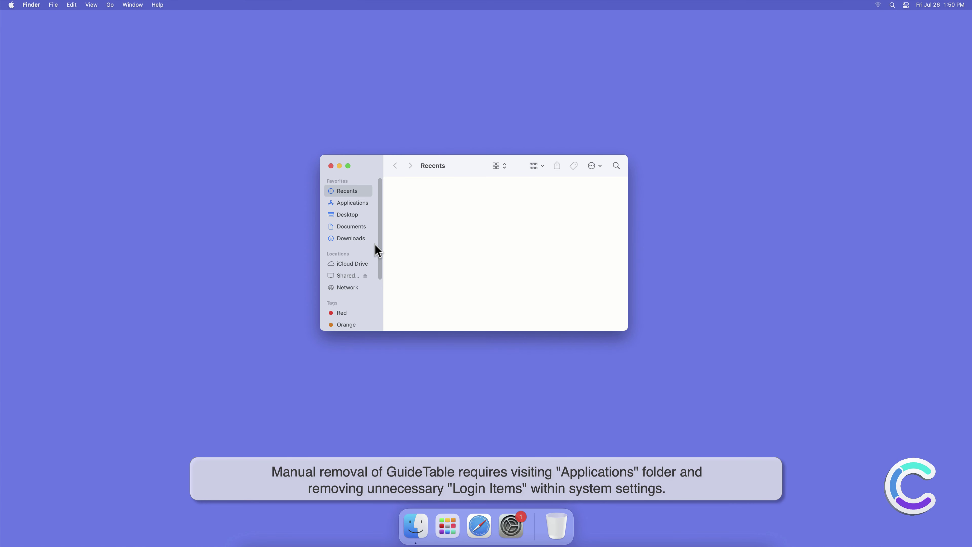
click(352, 207)
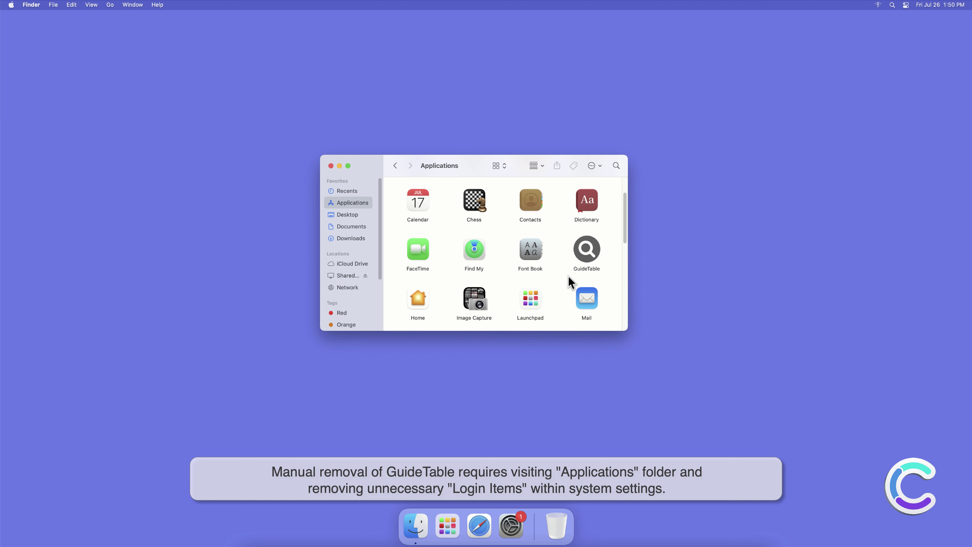
click(586, 249)
right_click(587, 249)
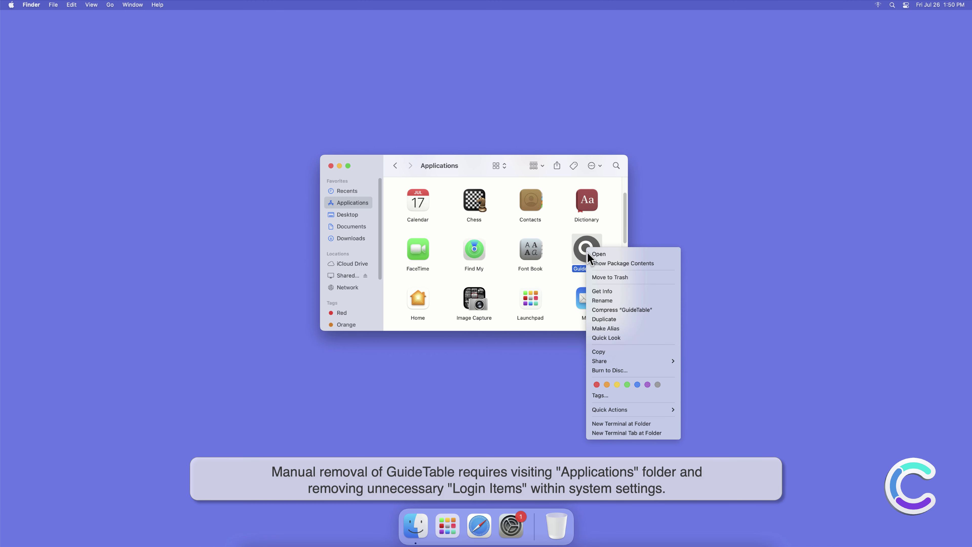
click(596, 278)
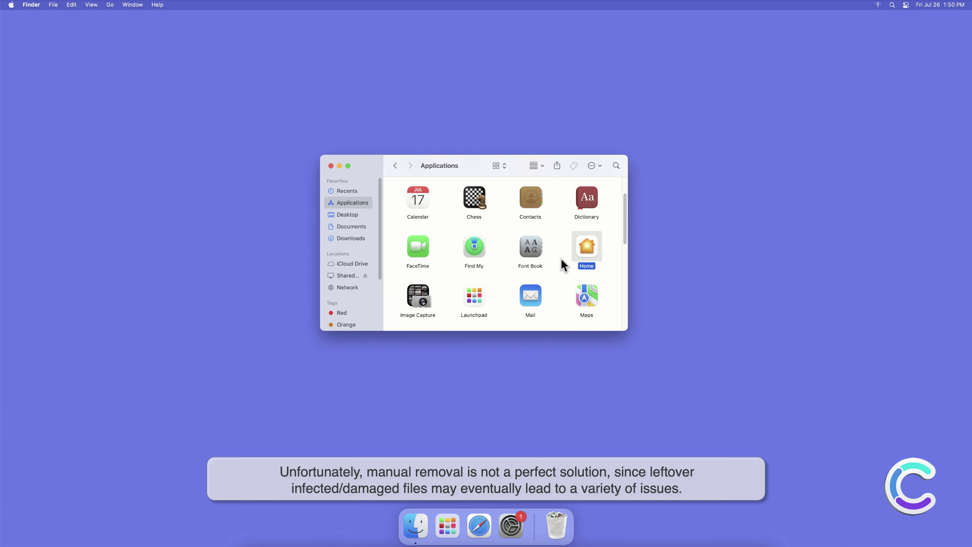
click(332, 166)
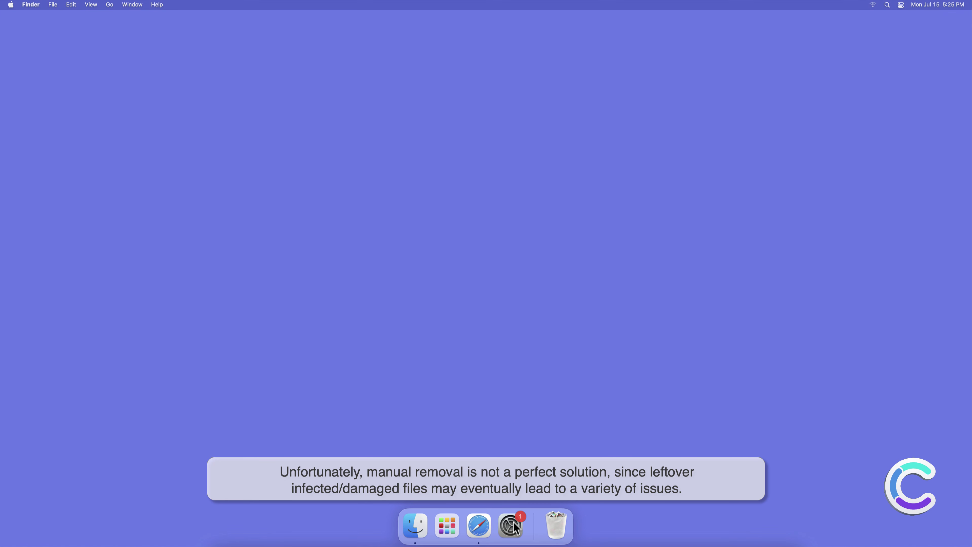
- Check the empty Login Items tab in Users & Groups, then close System Preferences
click(514, 527)
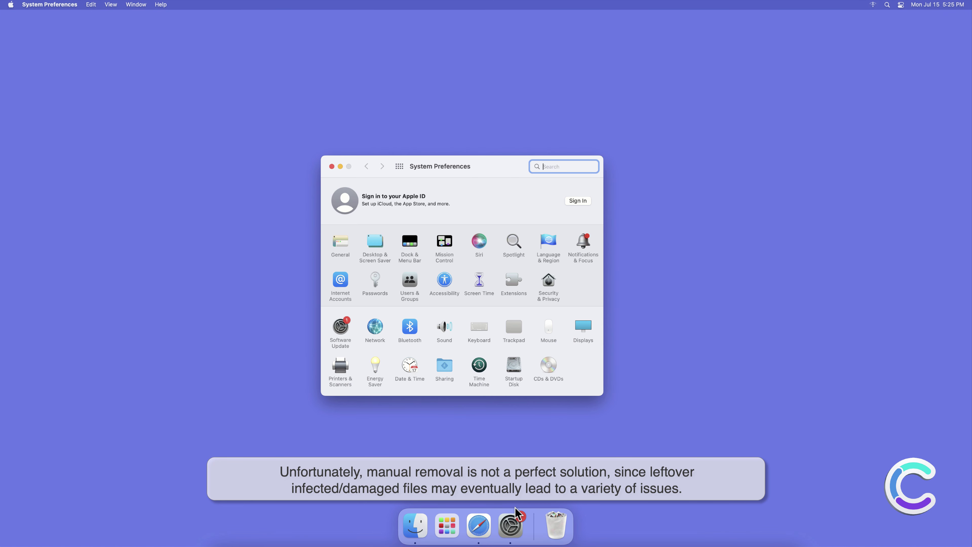
click(410, 285)
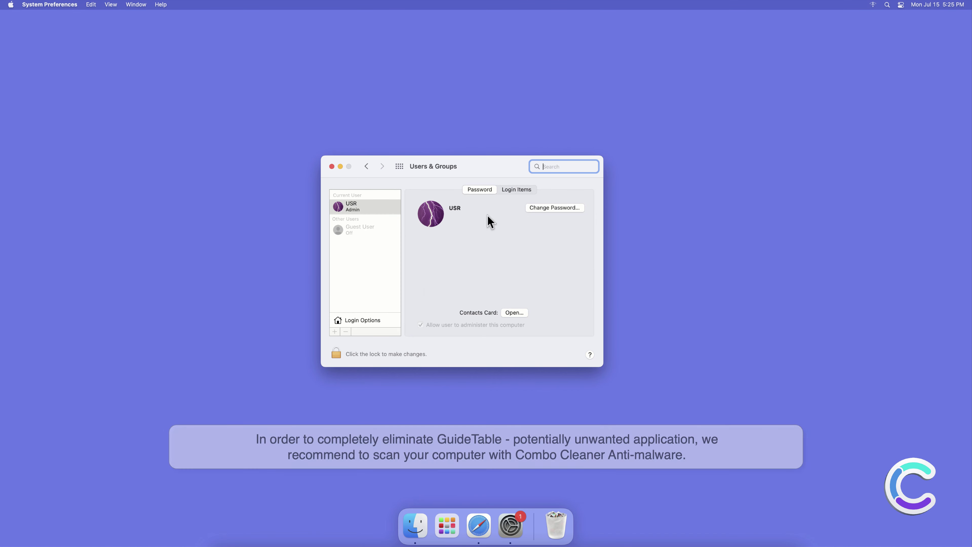
click(515, 190)
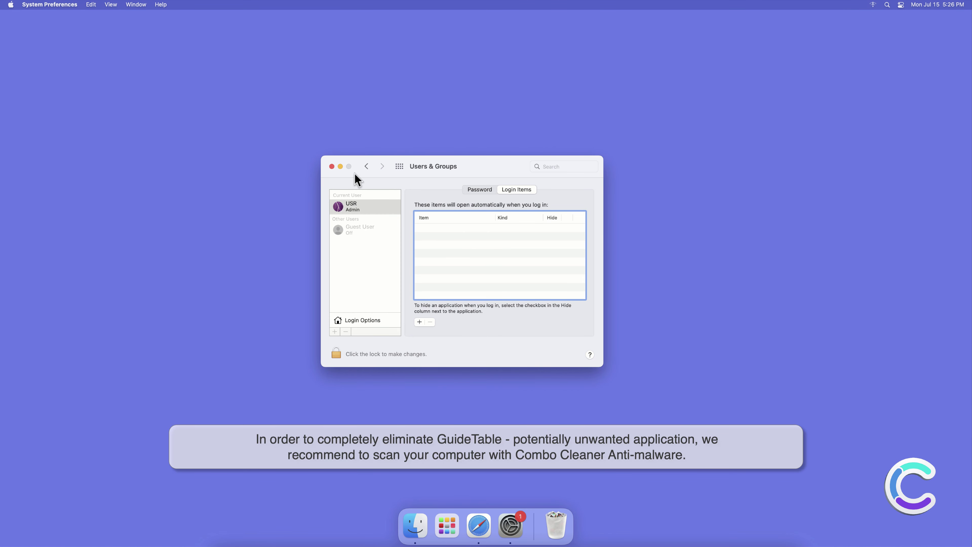
click(331, 167)
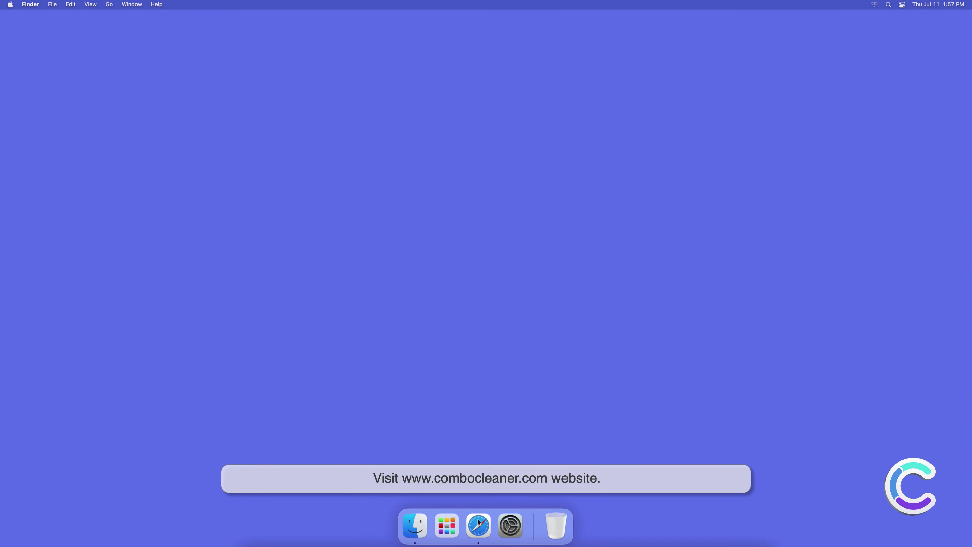
click(479, 526)
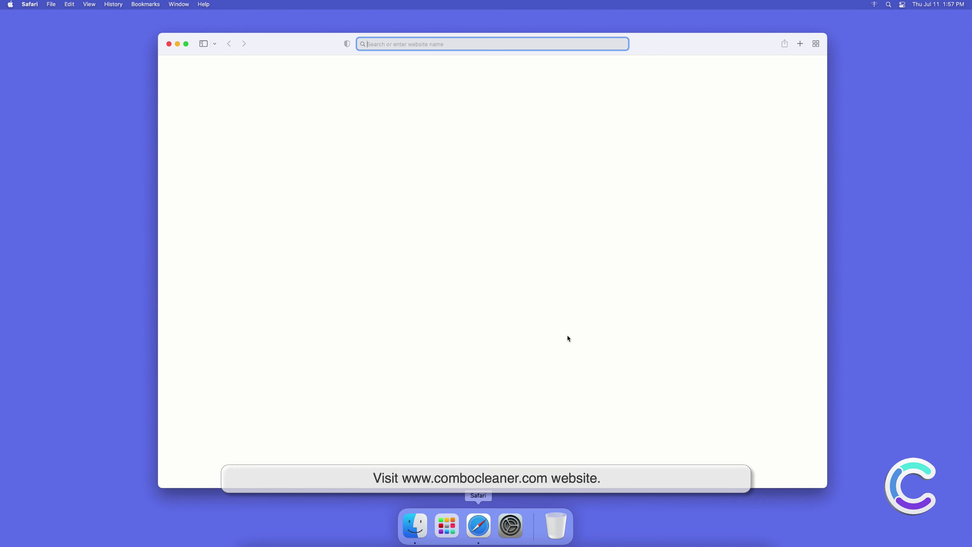
text(www.)
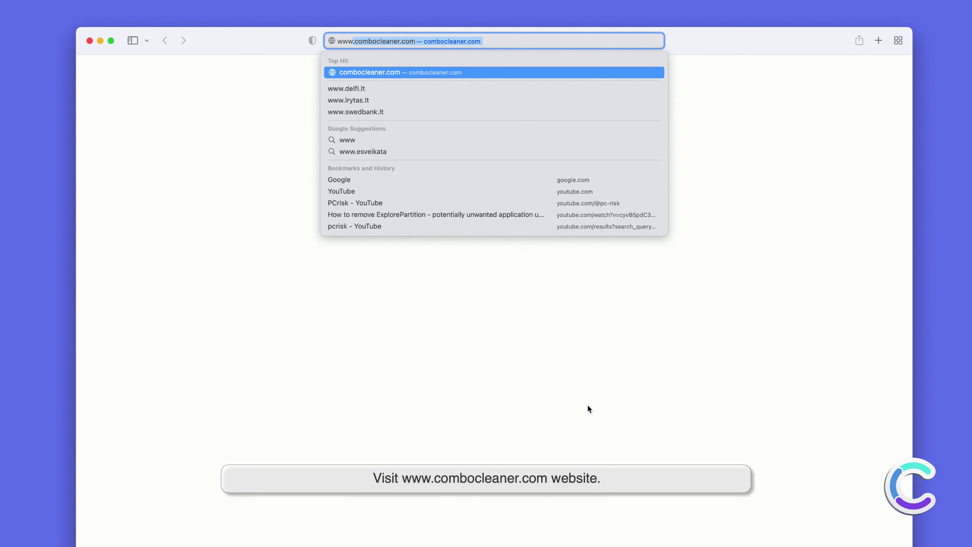
text(combocleaner.c)
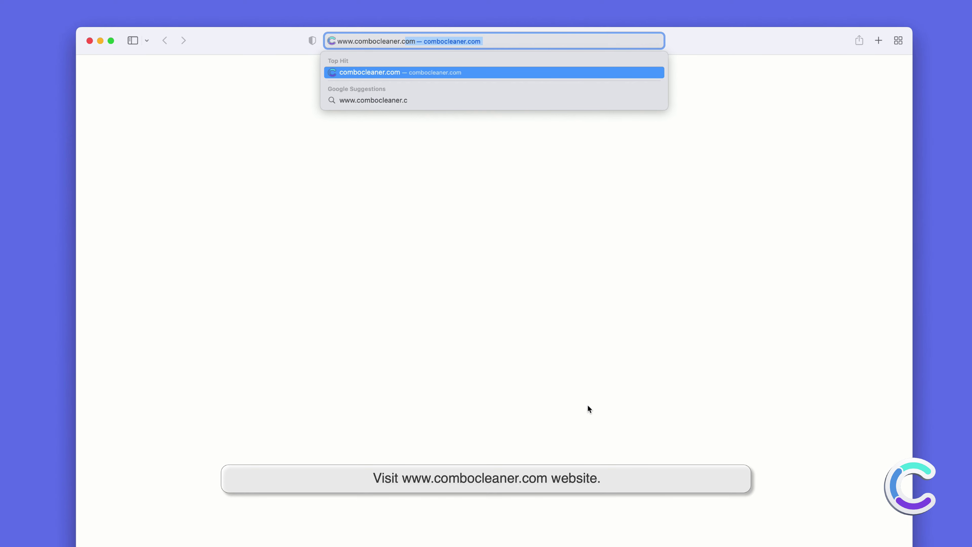
key(Return)
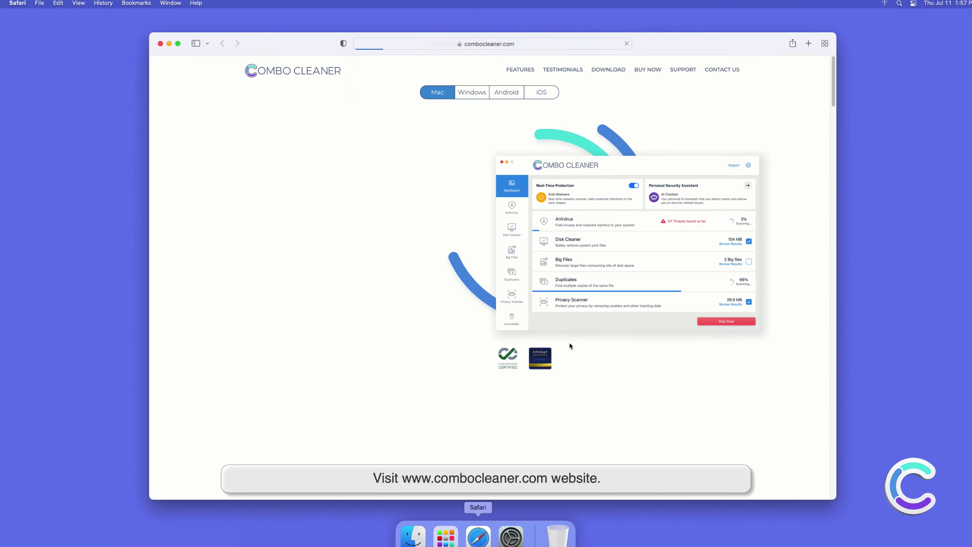
click(345, 297)
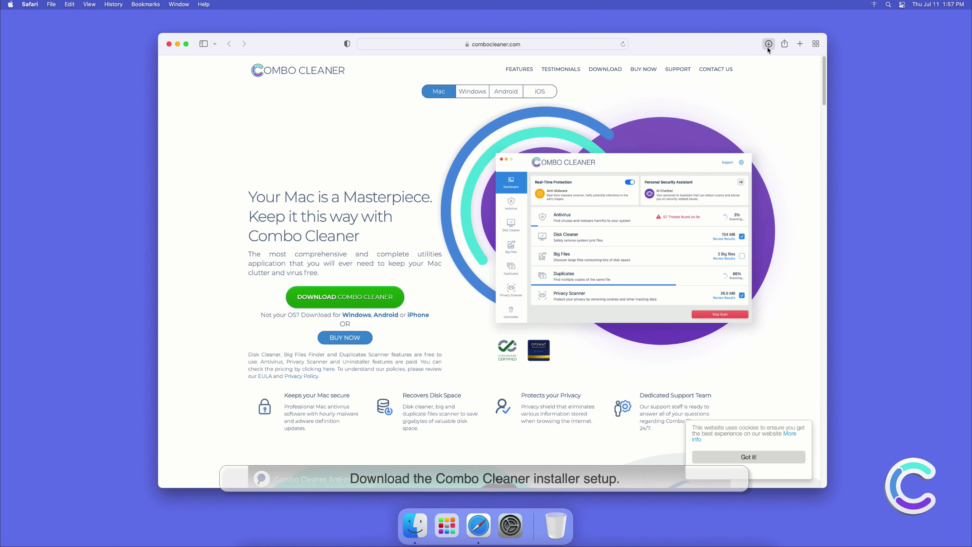
click(768, 45)
- Open combocleaner.dmg and launch the Install Combo Cleaner package
double_click(752, 84)
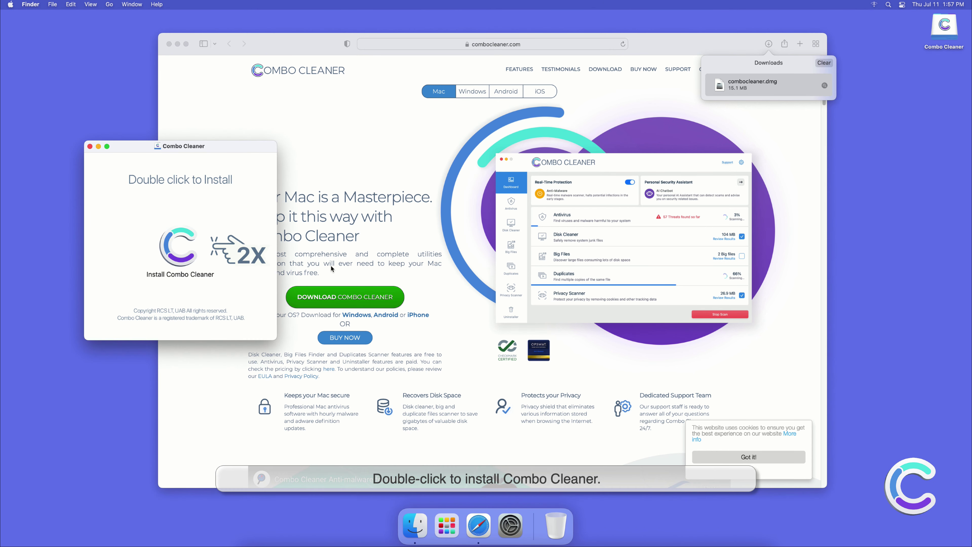
click(178, 263)
double_click(177, 262)
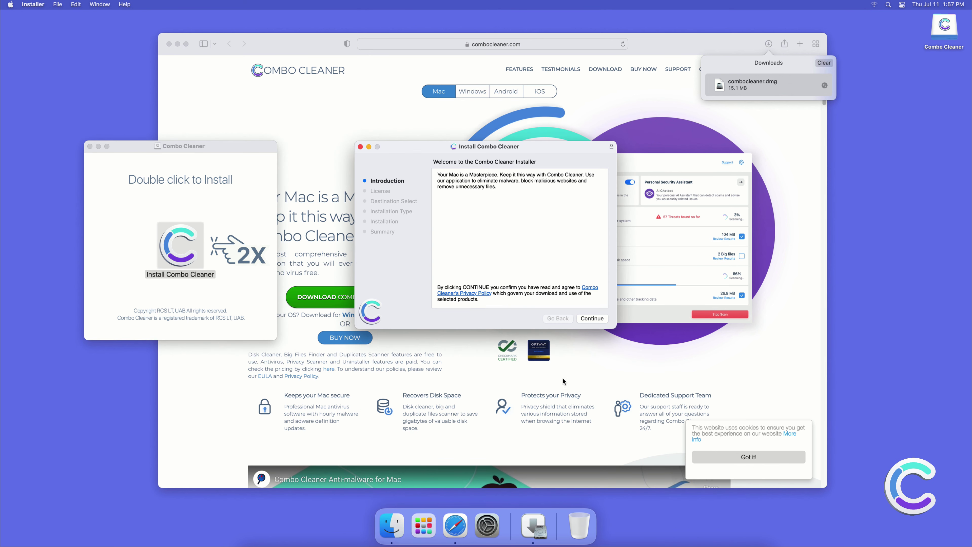
- Agree to the licence and authorise the standard installation with the account password
click(590, 319)
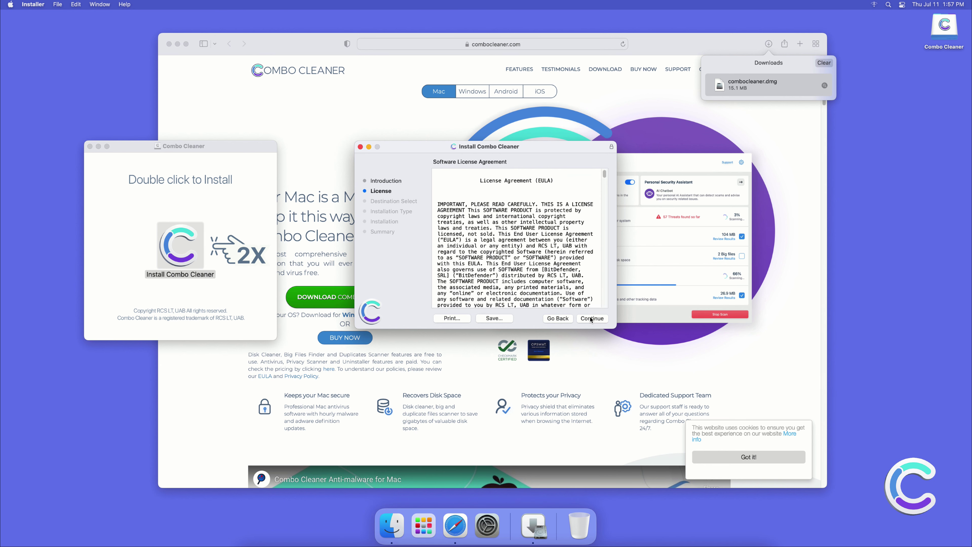
click(591, 318)
click(570, 262)
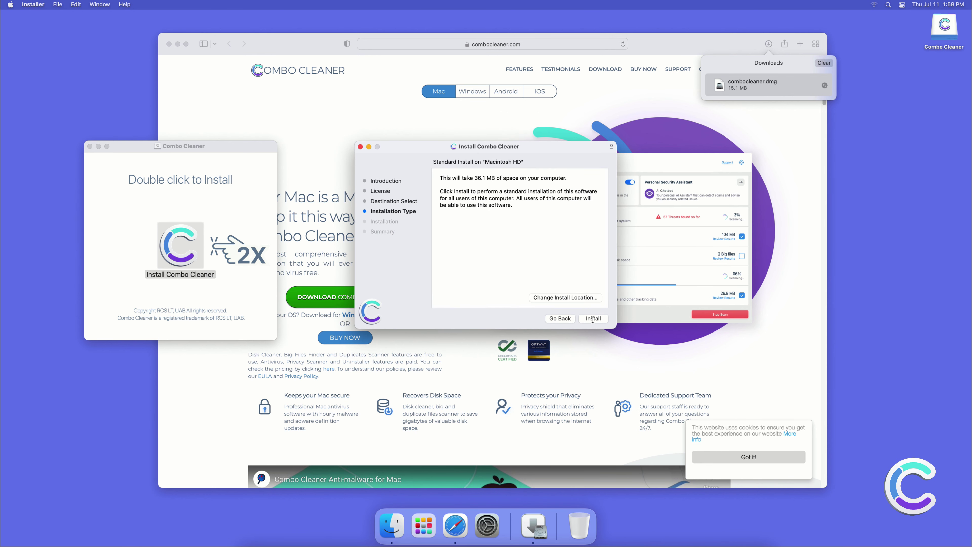
click(592, 319)
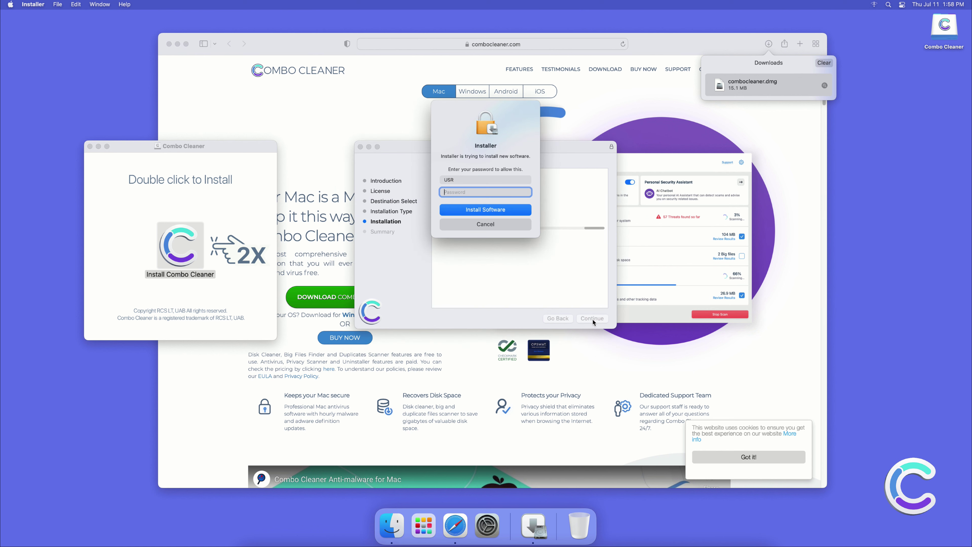
text(••••••)
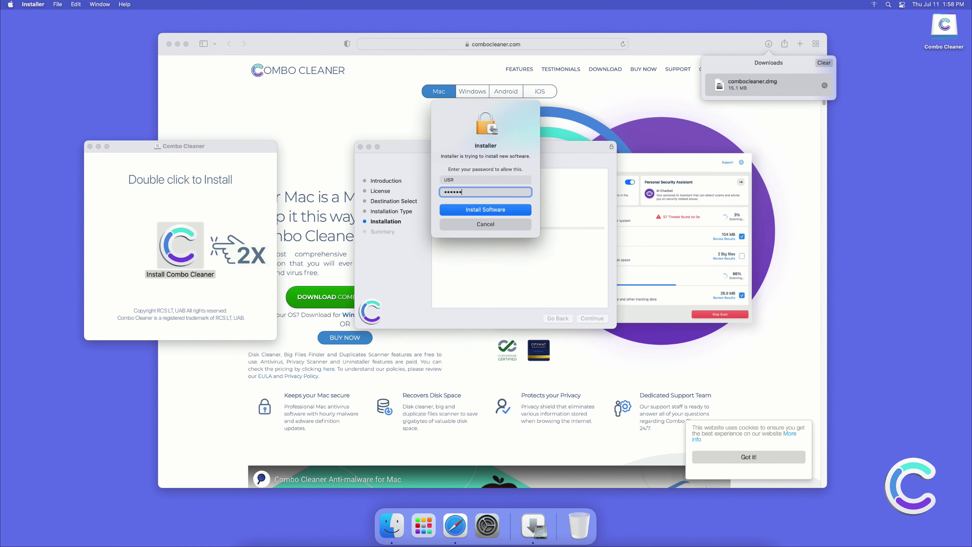
click(513, 210)
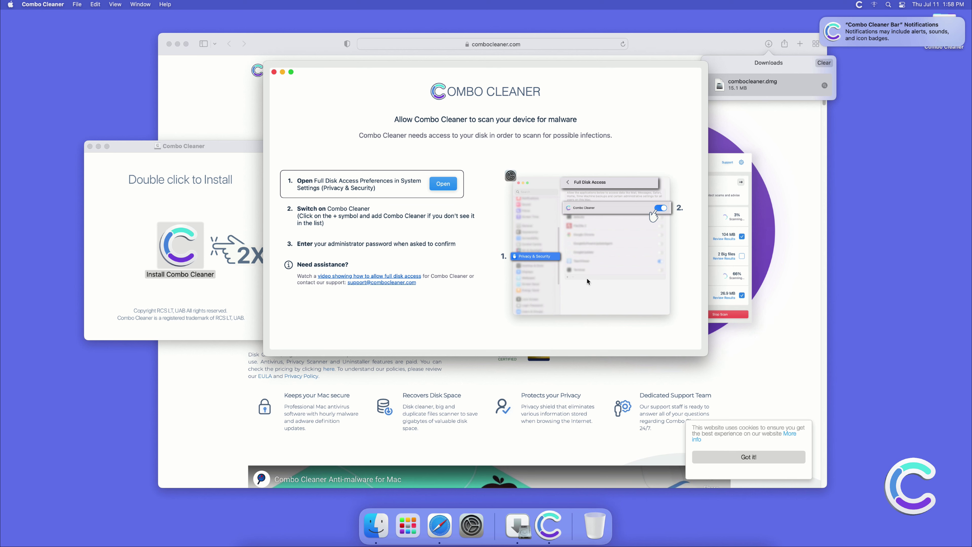
- Unlock Security & Privacy with the account password and tick Combo Cleaner under Full Disk Access
click(445, 187)
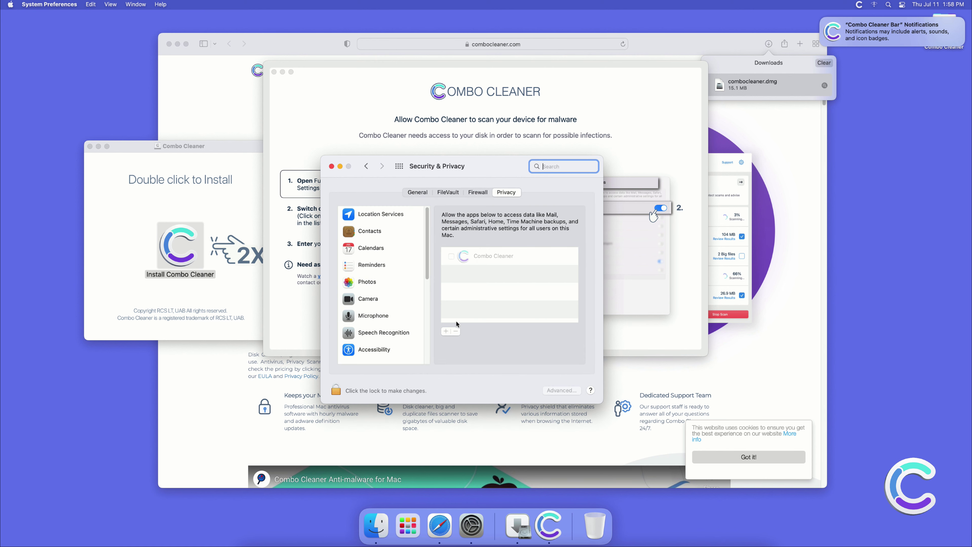
click(337, 391)
text(••••)
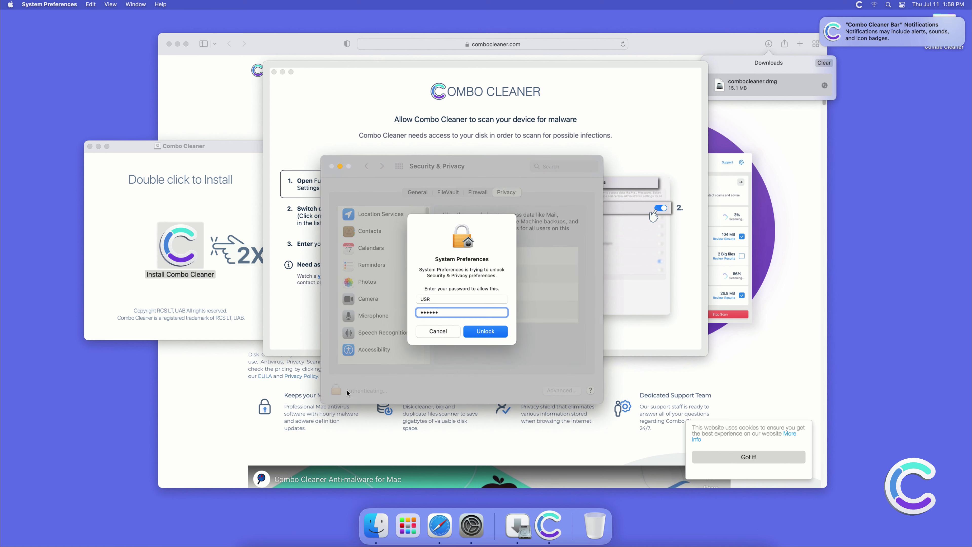
text(••)
click(488, 332)
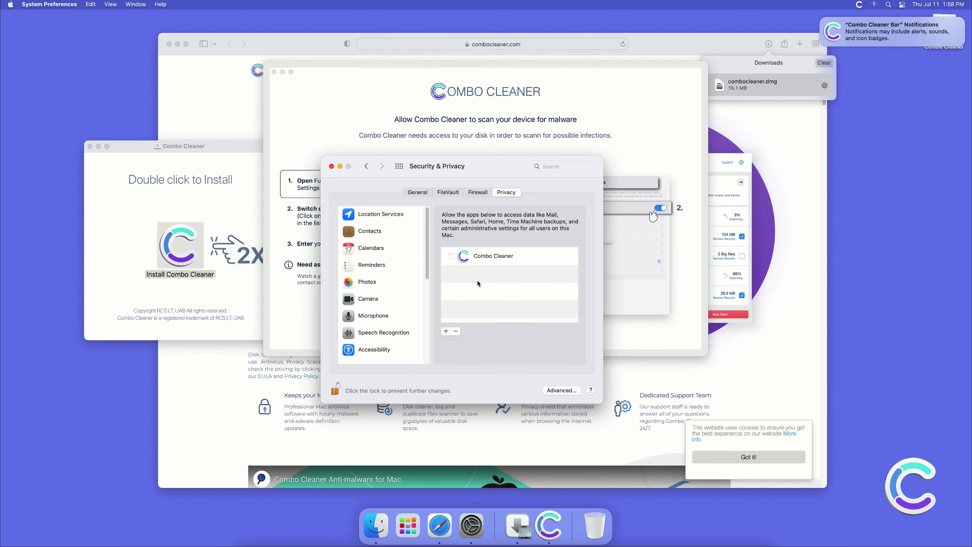
click(452, 256)
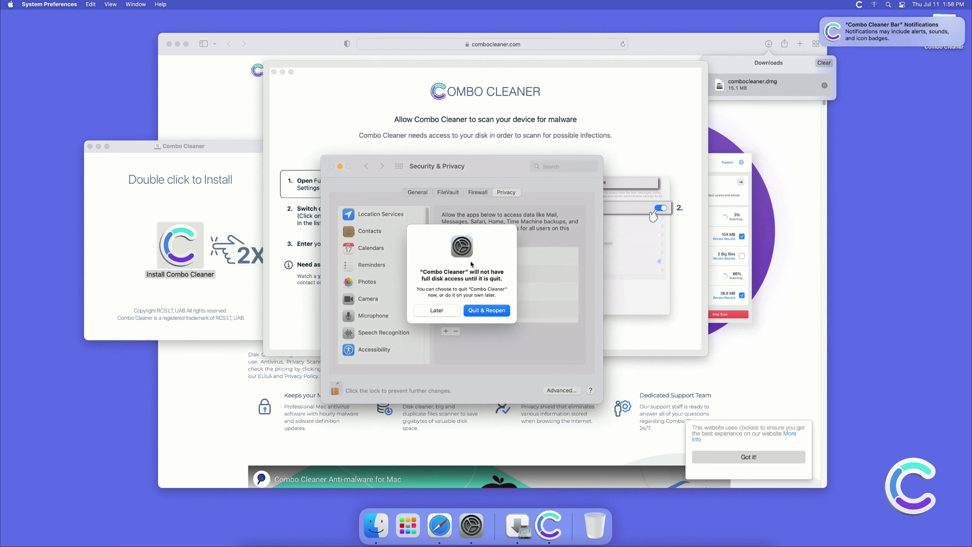
- Quit and reopen Combo Cleaner, then close System Preferences, Combo Cleaner and the disk image window
click(488, 316)
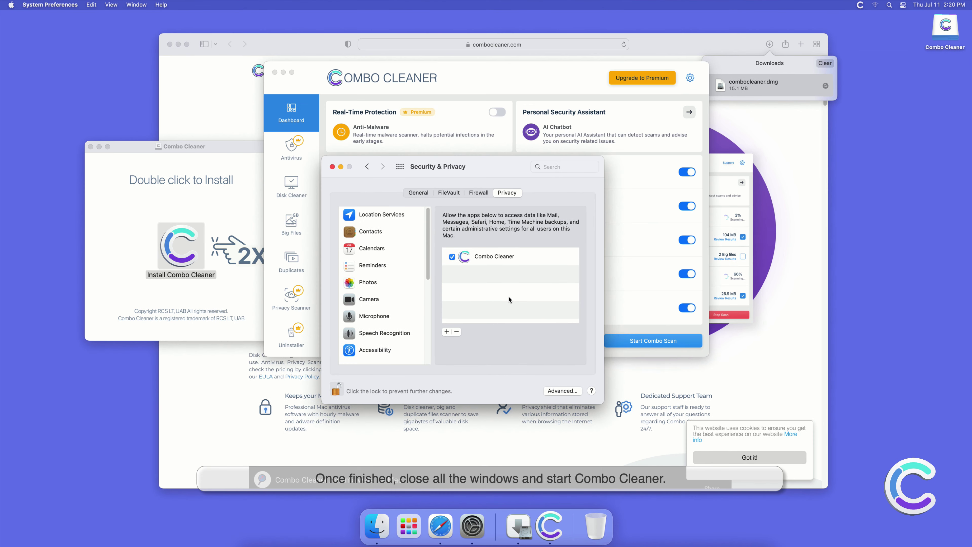
click(333, 167)
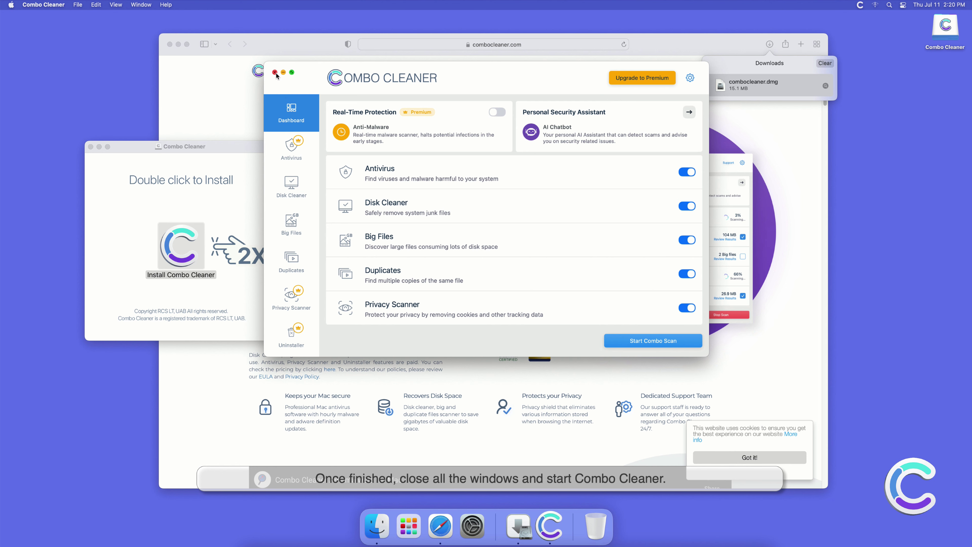
click(276, 73)
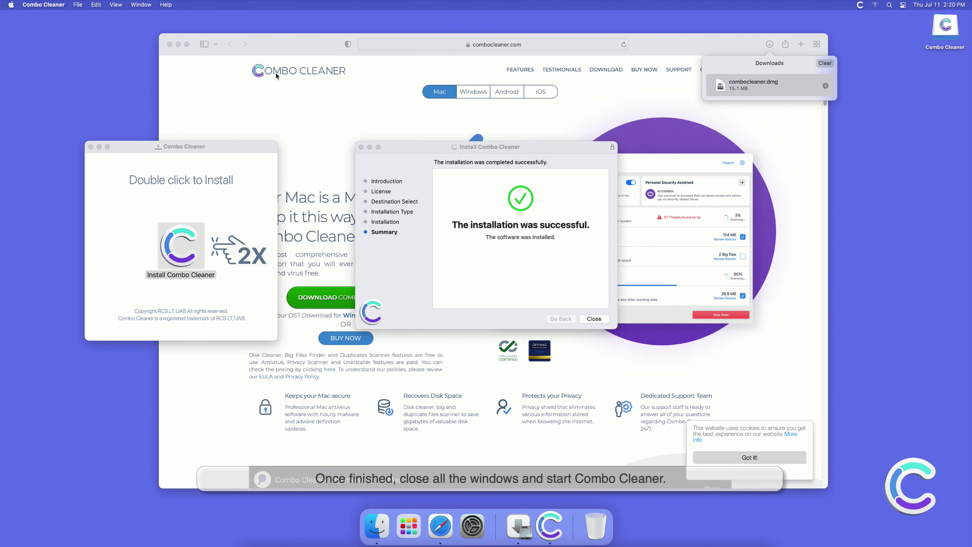
click(90, 147)
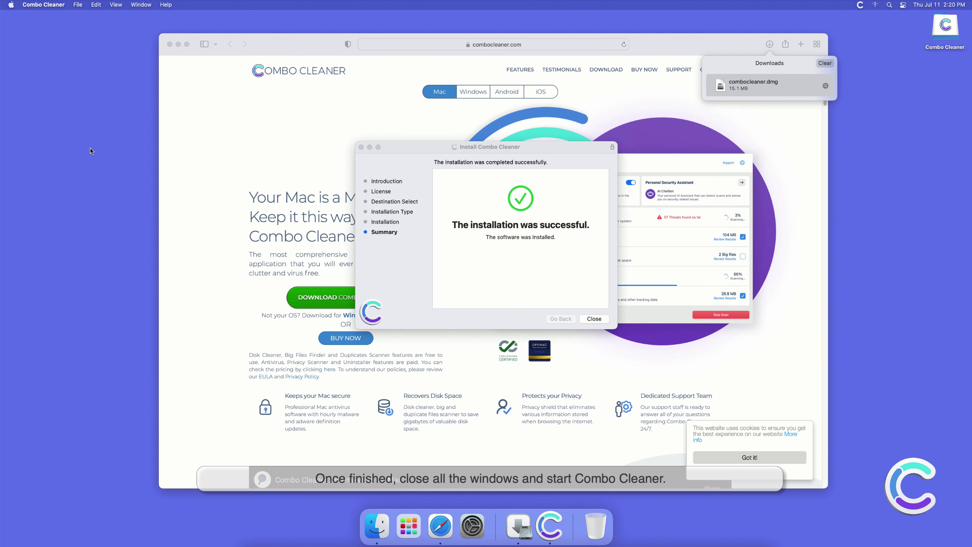
- Close the finished installer, move it to the Trash, and close Safari
click(592, 319)
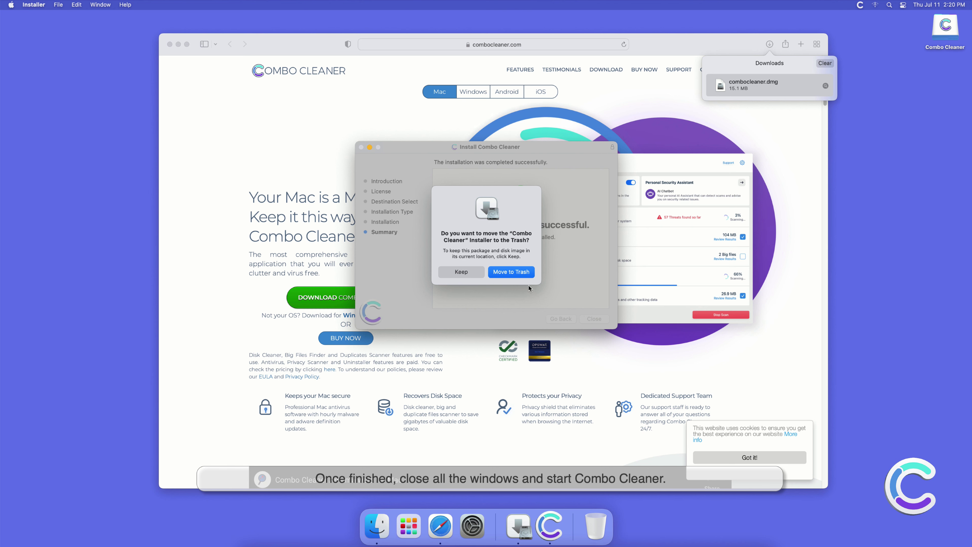
click(519, 274)
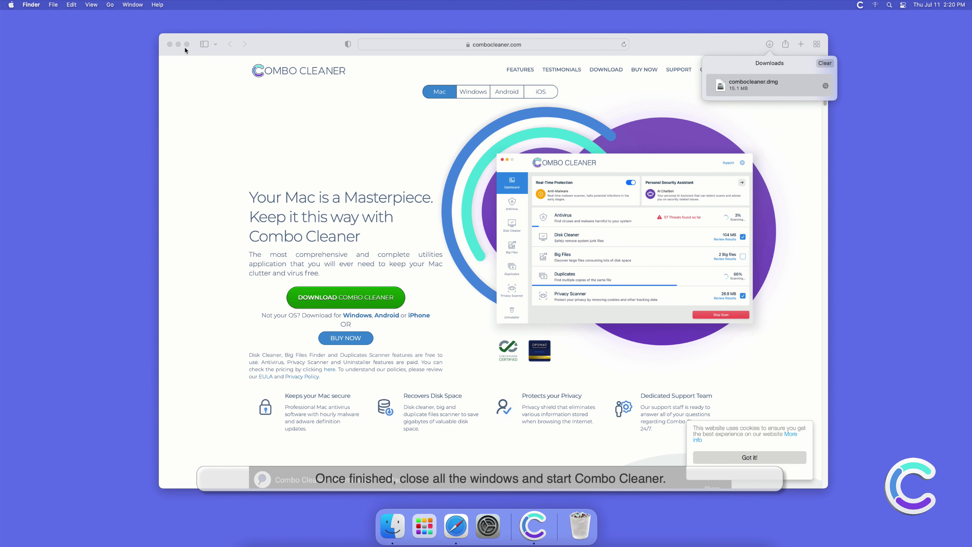
click(170, 44)
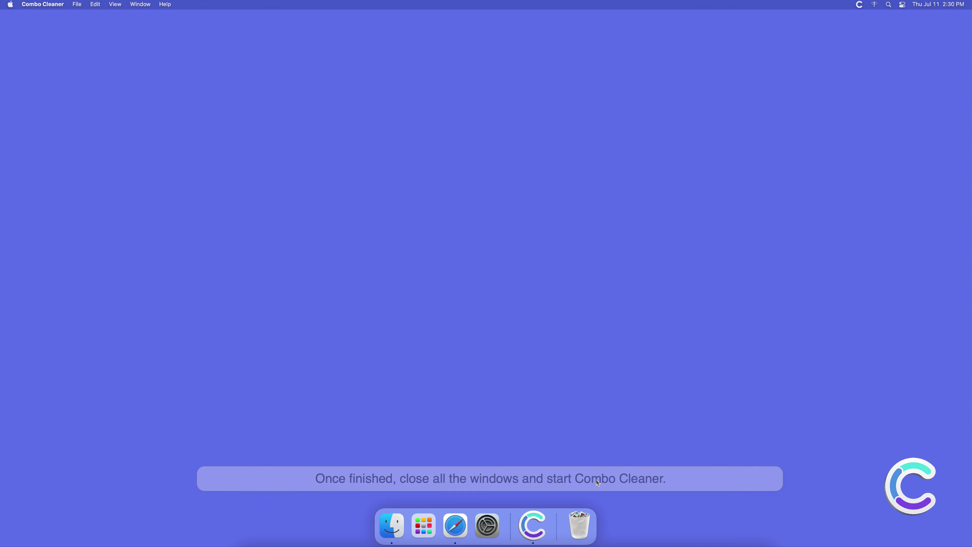
- Launch Combo Cleaner and start a Full Scan in its Antivirus section
click(532, 515)
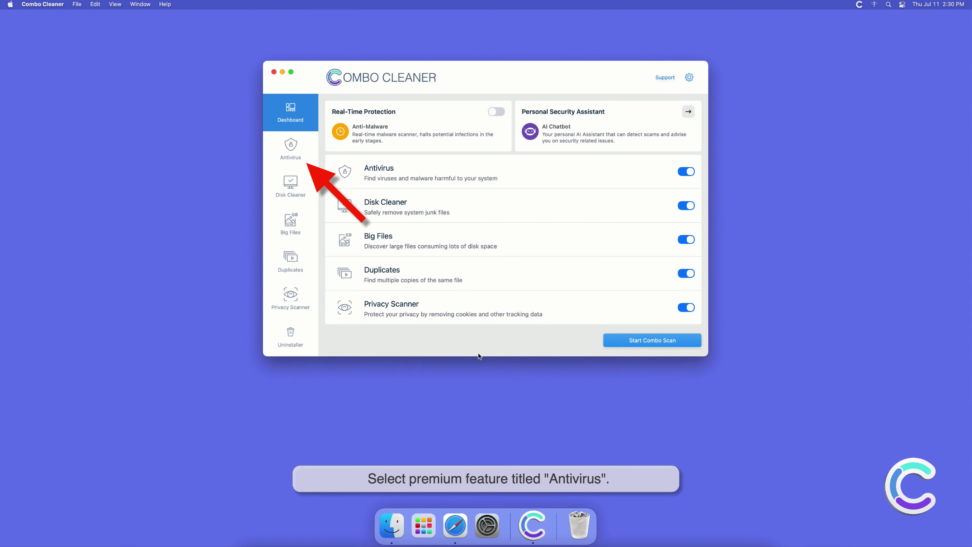
click(284, 155)
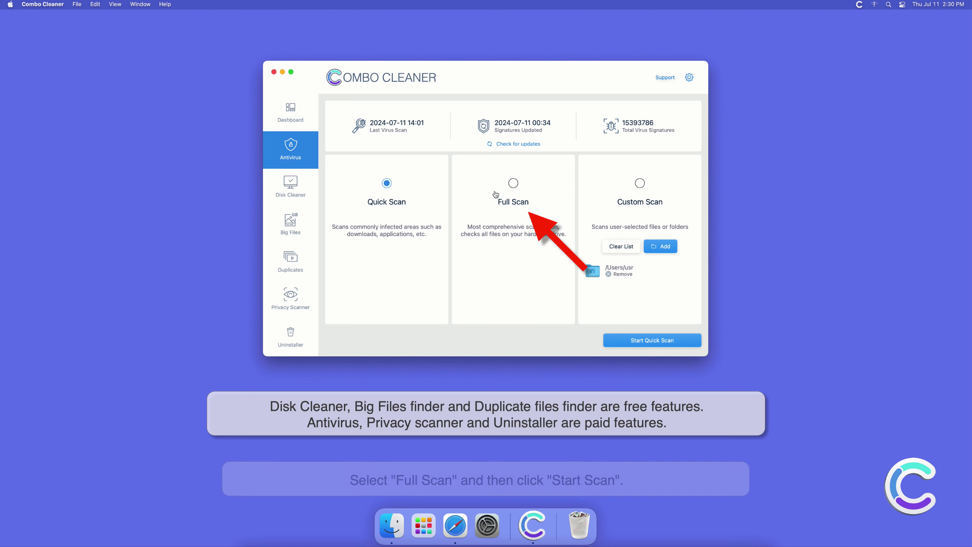
click(513, 184)
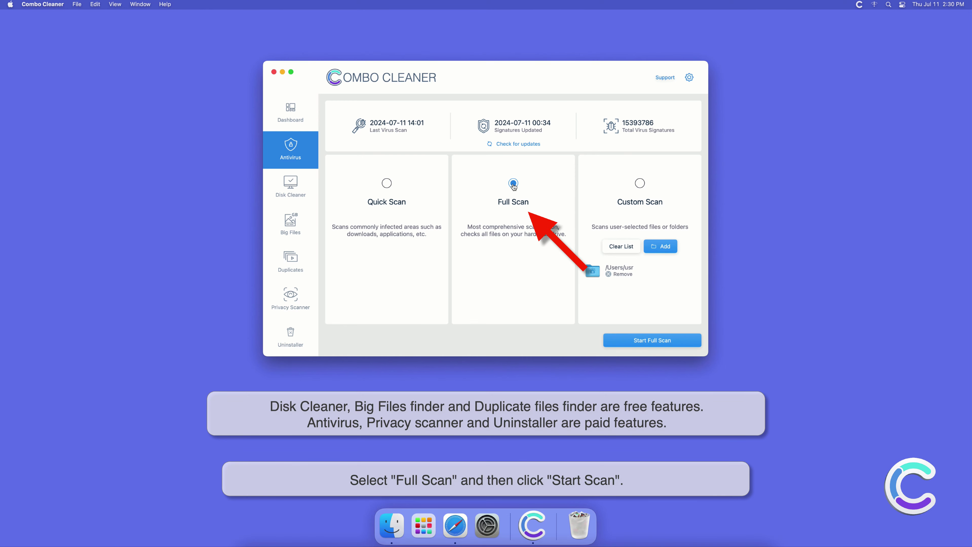
click(637, 340)
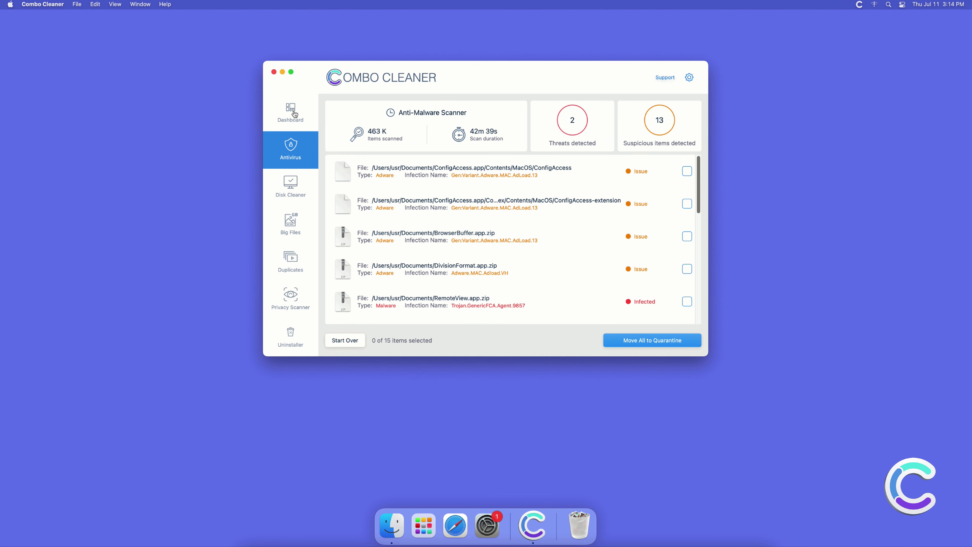
- Remove all 15 detected items (2 threats, 13 suspicious) from the Combo Cleaner dashboard
click(294, 113)
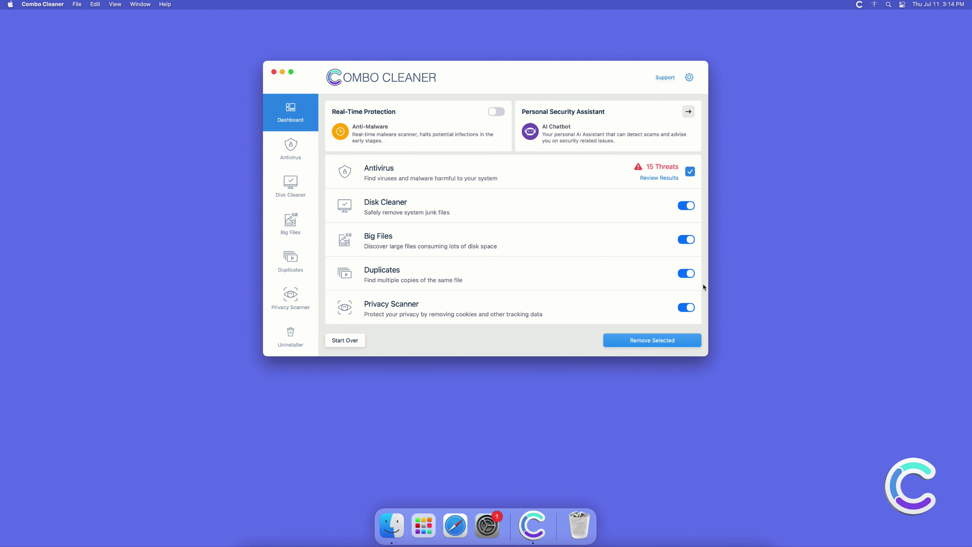
click(678, 339)
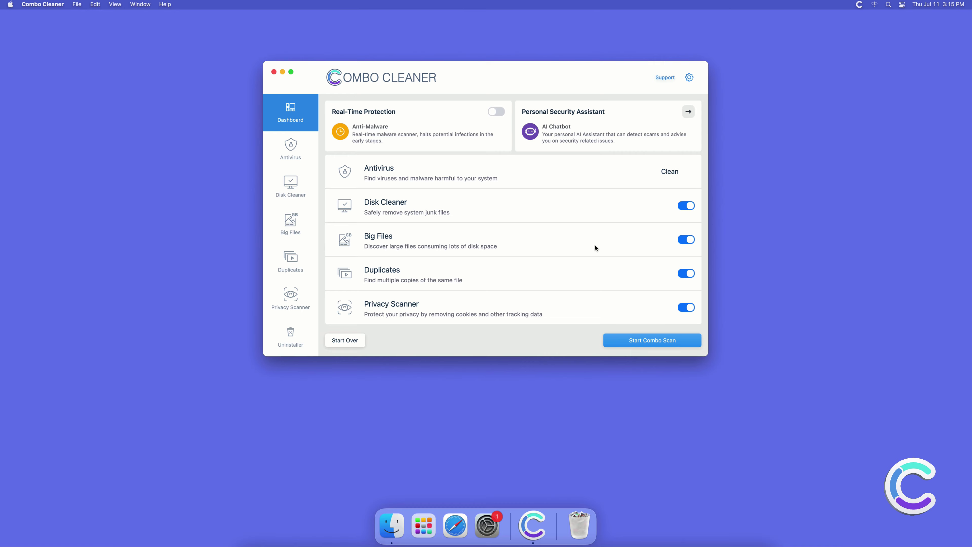
click(274, 73)
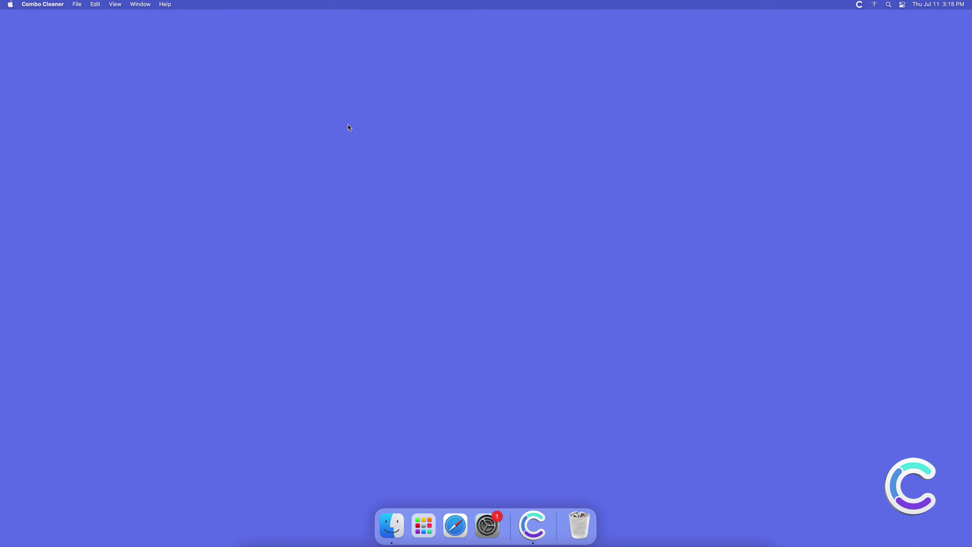